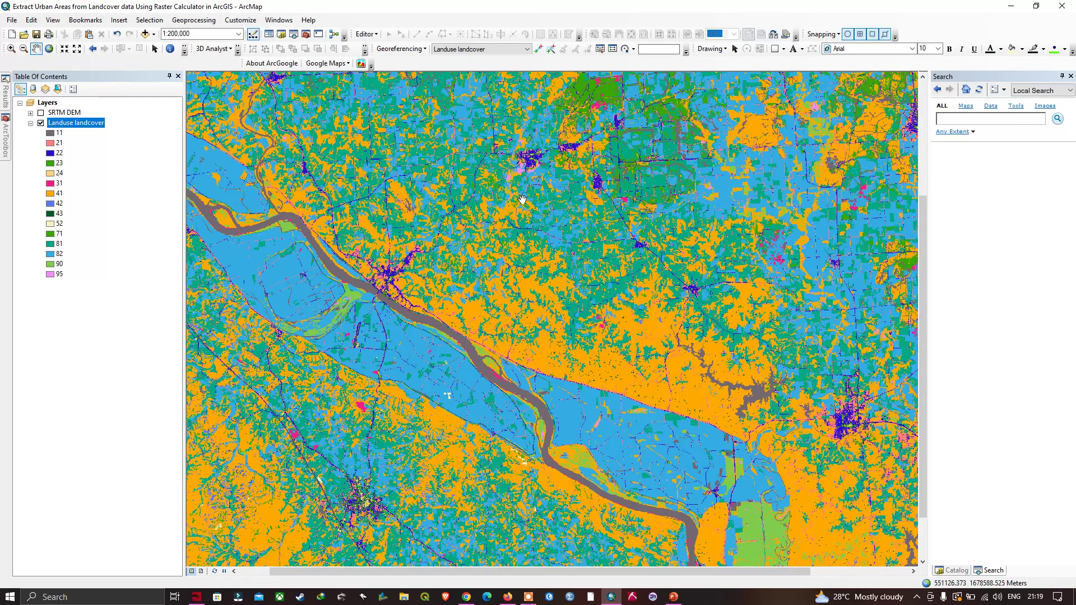
# Step: Select the four Developed rows, values 21 to 24, in the Landuse landcover attribute table, and close the table
pyautogui.rightClick(73, 127)
pyautogui.click(128, 157)
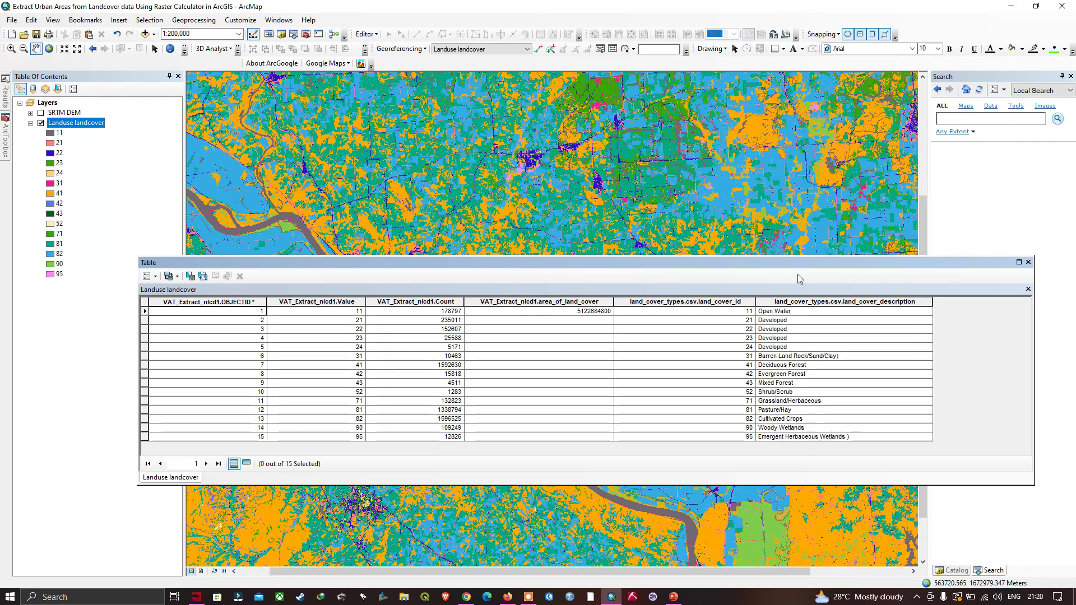
pyautogui.moveTo(795, 264); pyautogui.dragTo(799, 275)
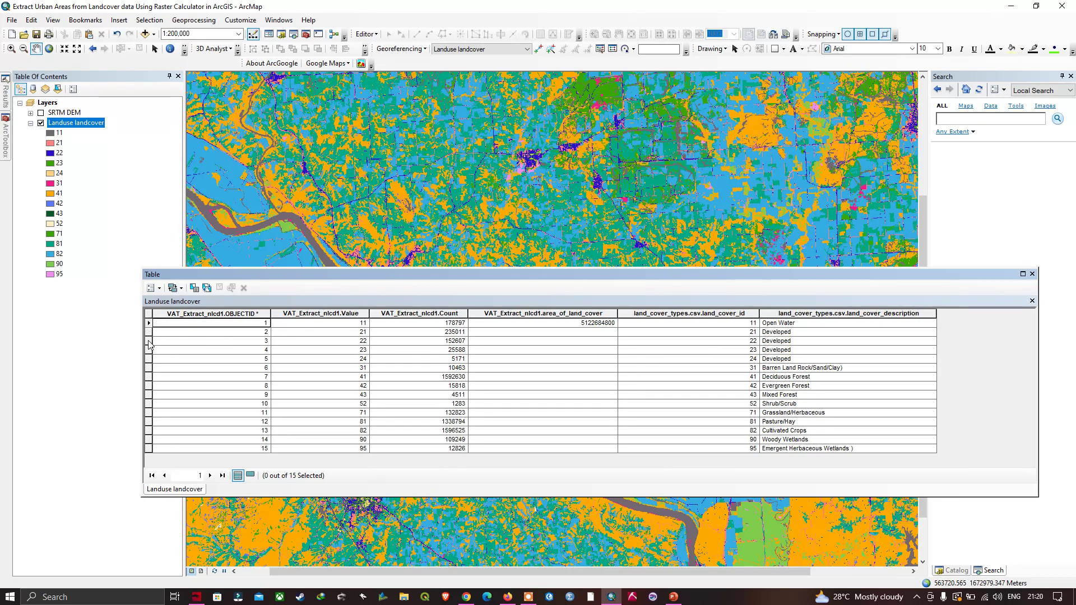
pyautogui.moveTo(148, 332); pyautogui.dragTo(148, 359)
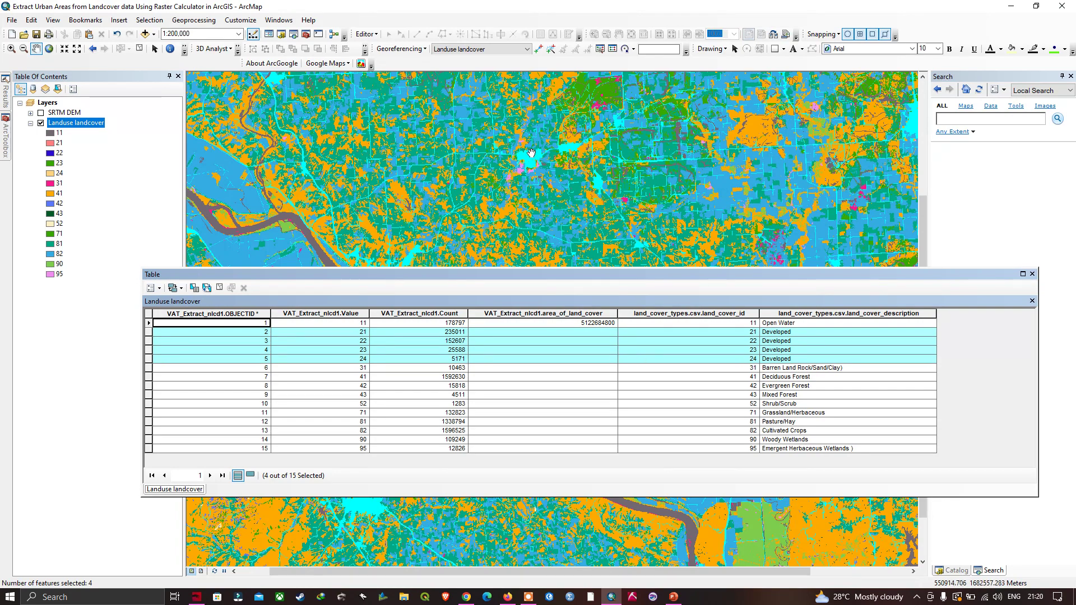
pyautogui.moveTo(683, 275); pyautogui.dragTo(684, 326)
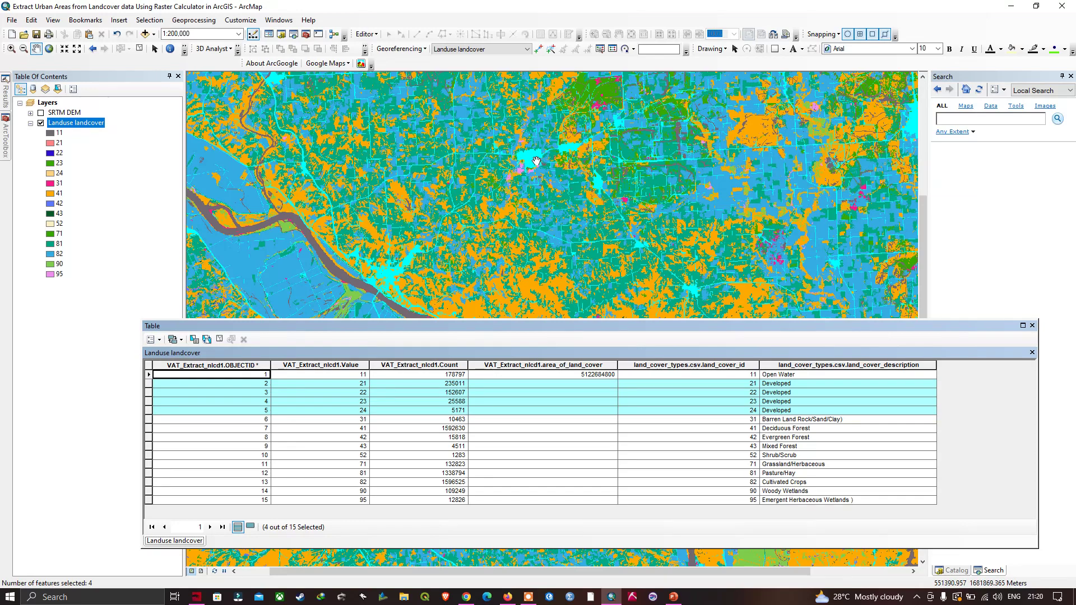
pyautogui.click(59, 193)
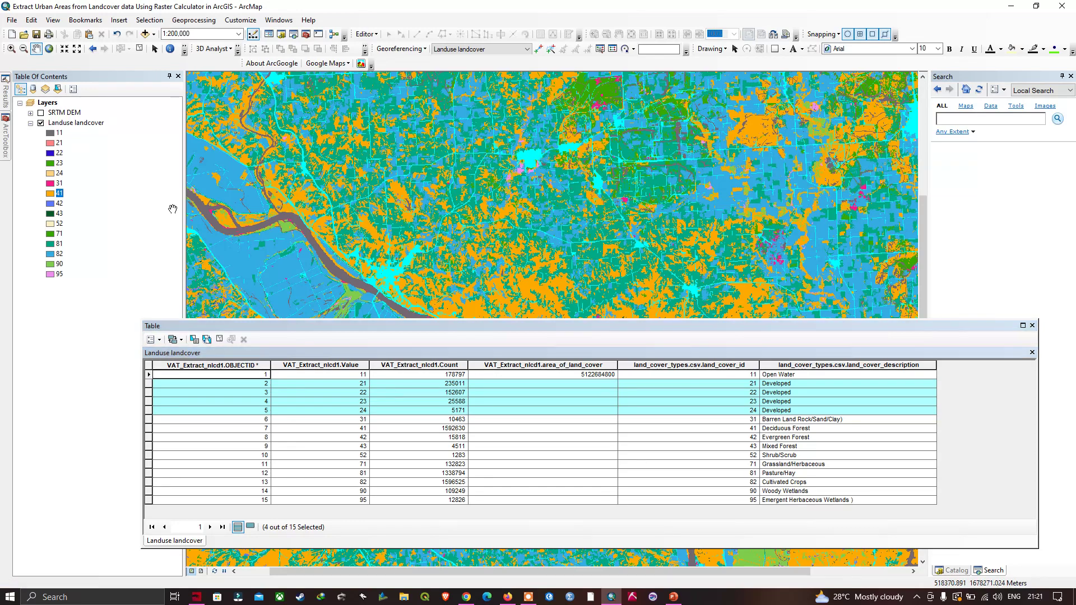
pyautogui.click(1032, 325)
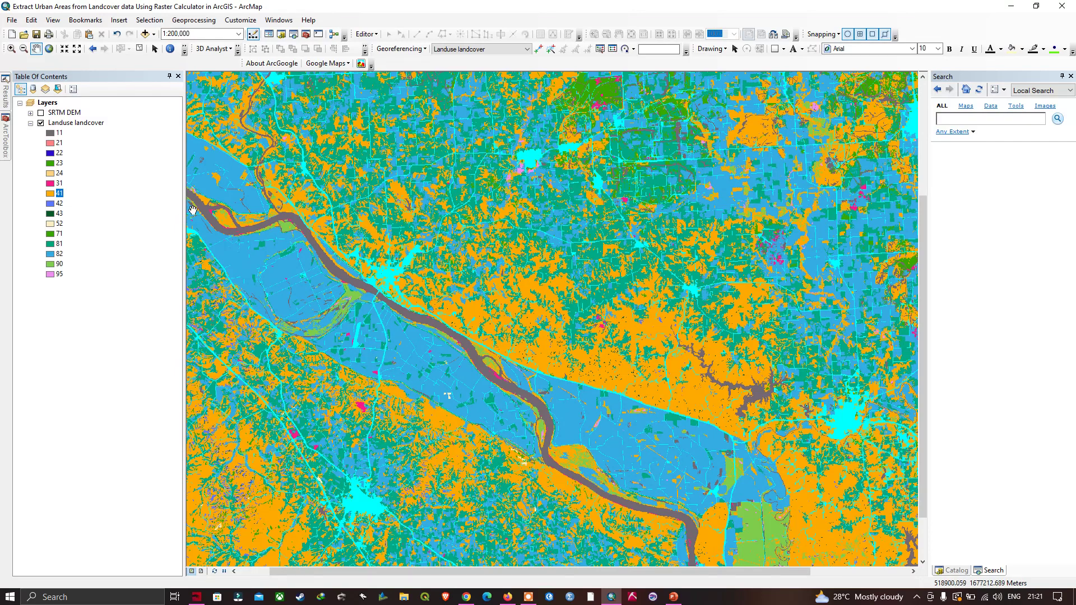
# Step: Open the Raster Calculator from the Map Algebra toolset of the Spatial Analyst Tools
pyautogui.click(306, 35)
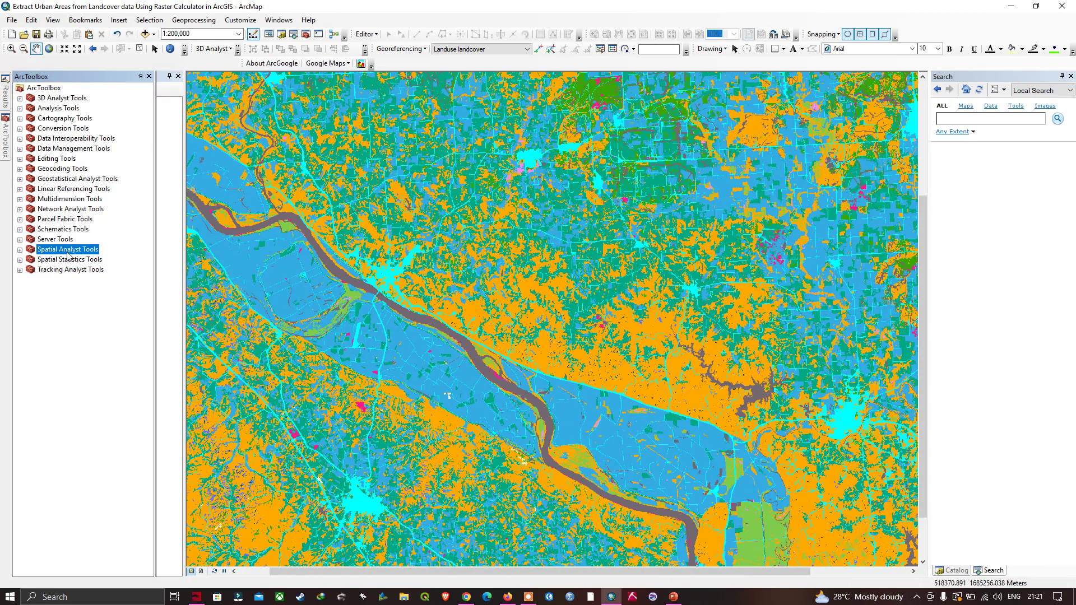
pyautogui.click(20, 249)
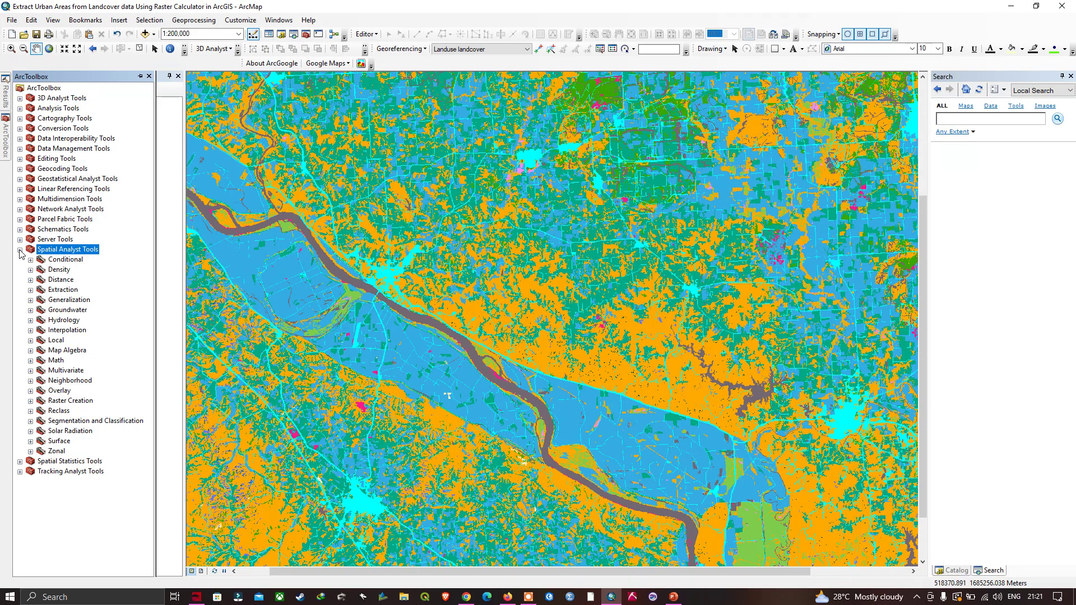
pyautogui.click(31, 350)
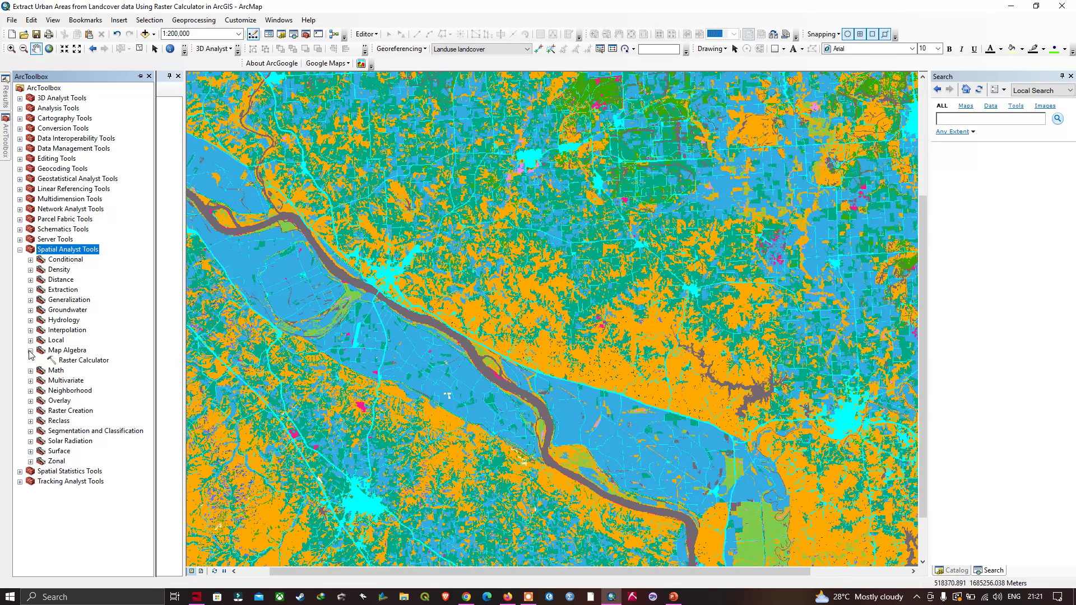
pyautogui.doubleClick(91, 360)
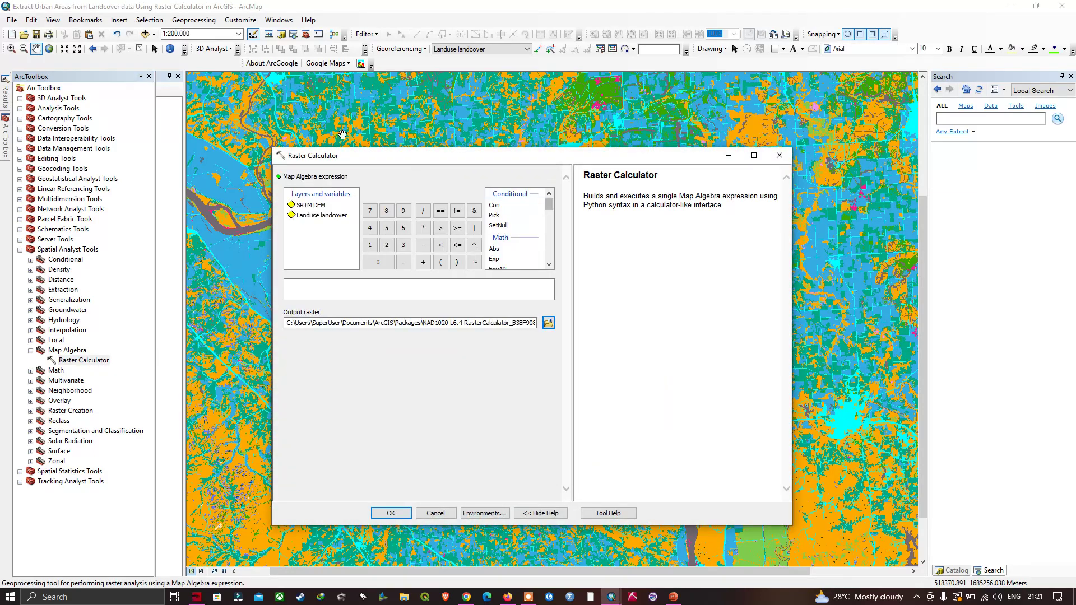
pyautogui.moveTo(488, 161); pyautogui.dragTo(670, 222)
# Step: Check the codes of the Developed classes in the Landuse landcover attribute table, and return to the Raster Calculator
pyautogui.rightClick(77, 123)
pyautogui.click(126, 157)
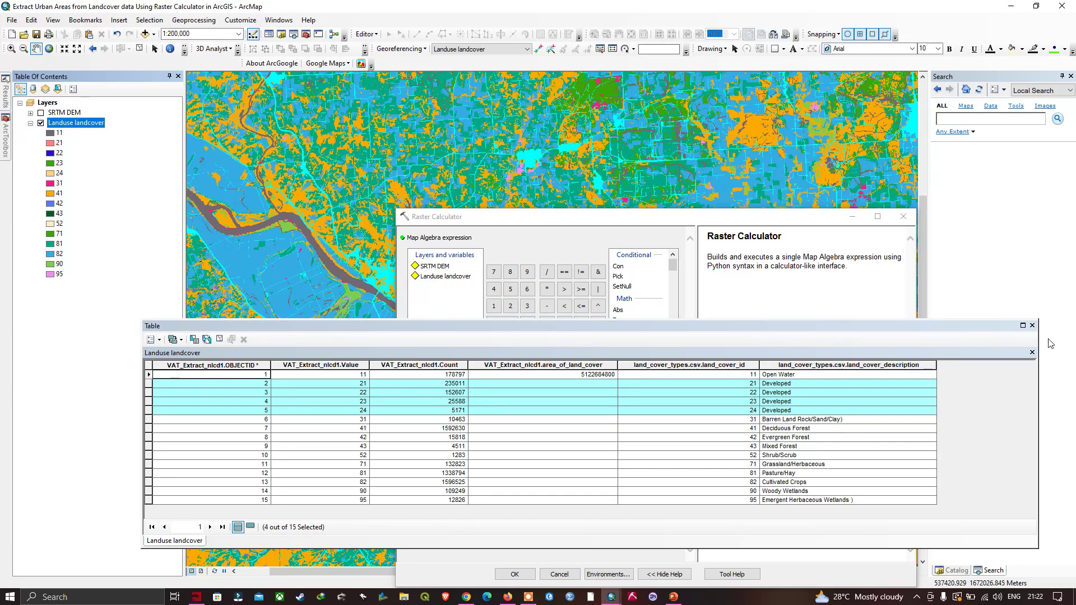
pyautogui.click(1032, 326)
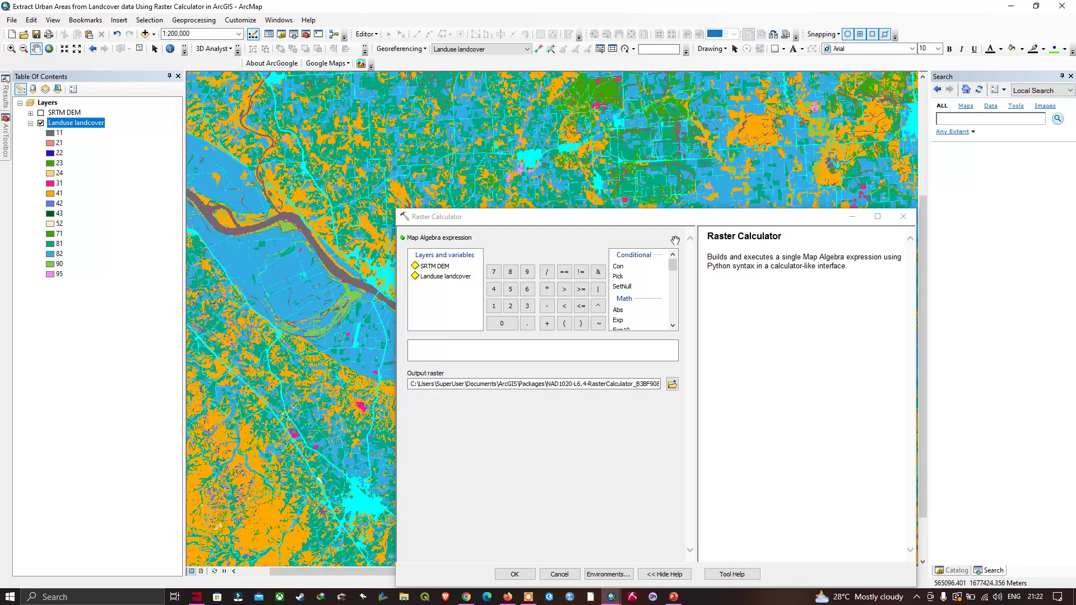
pyautogui.moveTo(618, 218); pyautogui.dragTo(585, 170)
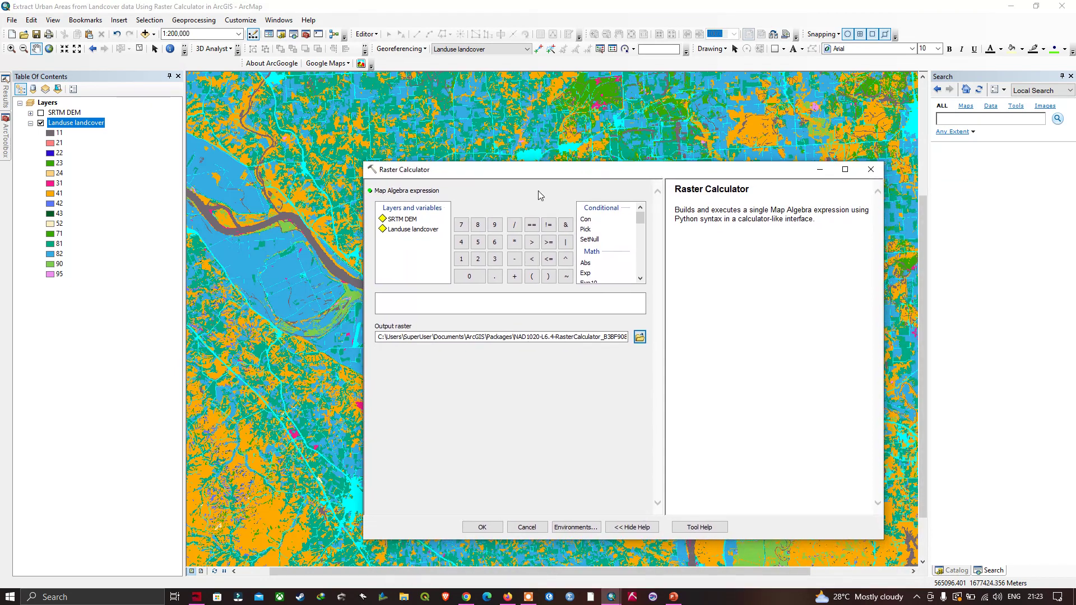
# Step: Enter the map algebra condition "Landuse landcover" == 21
pyautogui.doubleClick(412, 230)
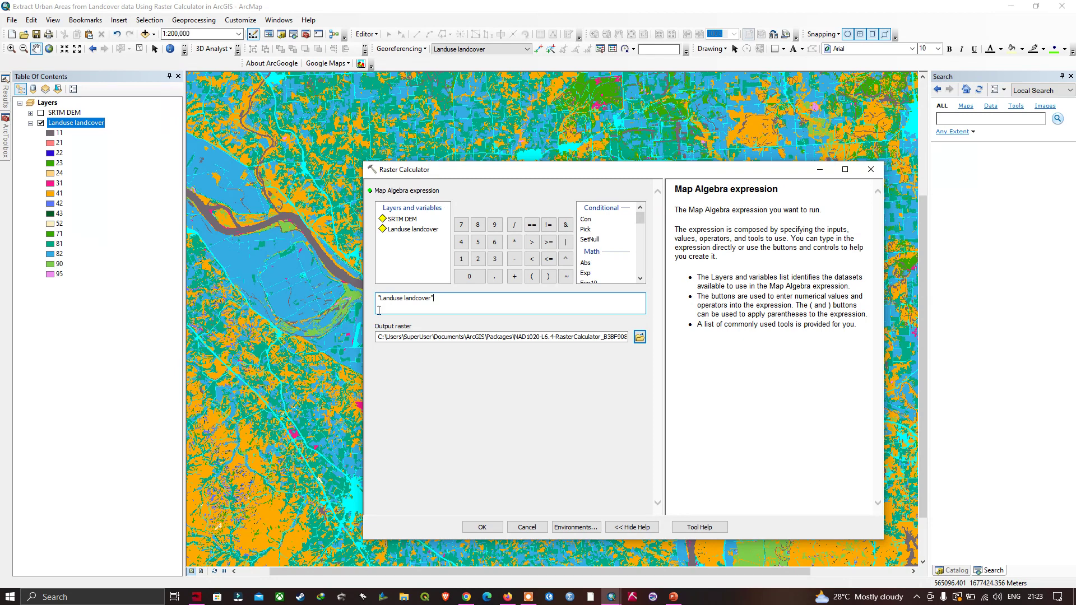
pyautogui.click(533, 226)
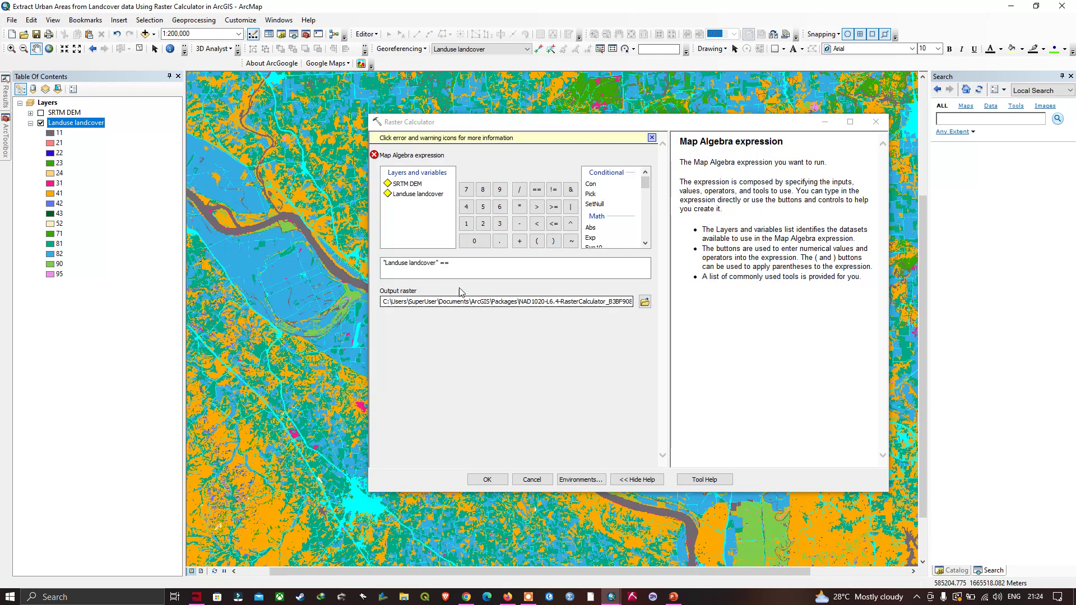
pyautogui.click(482, 224)
pyautogui.click(466, 224)
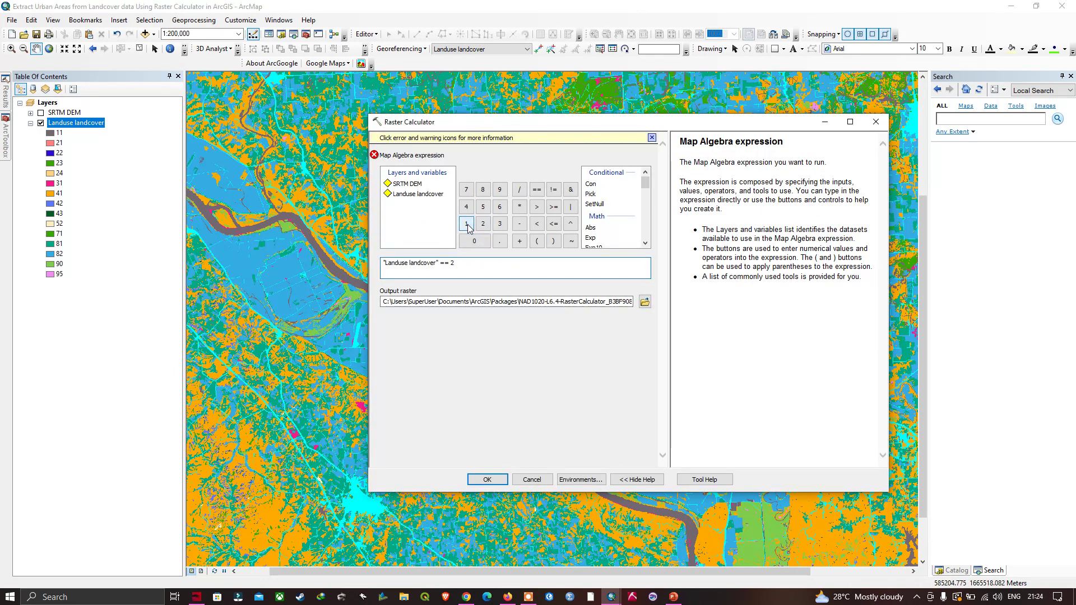
# Step: Reopen the Landuse landcover attribute table for reference, and add a closing parenthesis and an OR operator (|) to the expression
pyautogui.rightClick(77, 123)
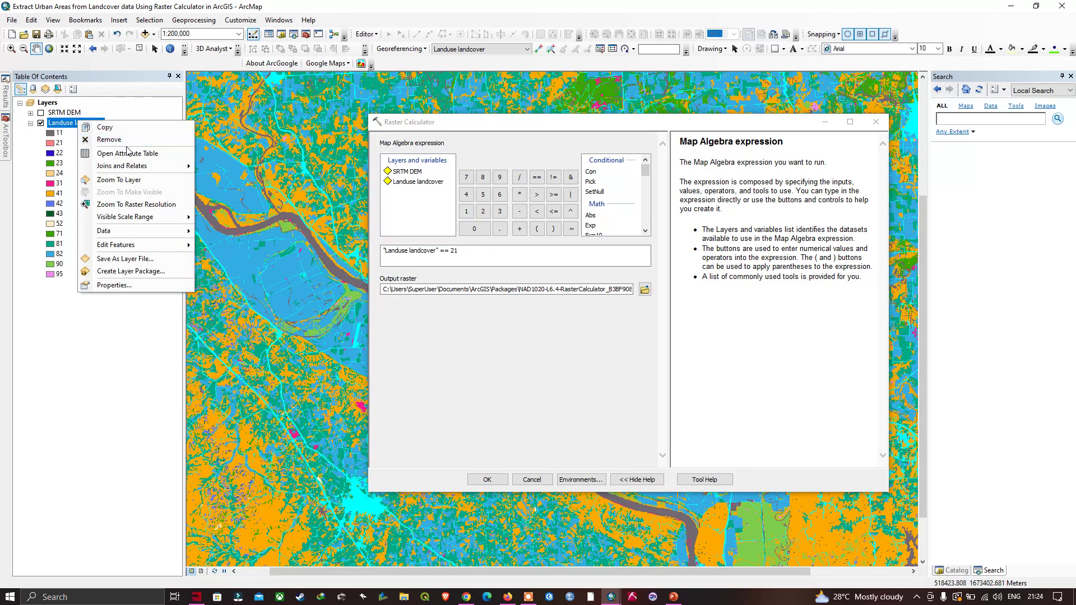
pyautogui.click(298, 214)
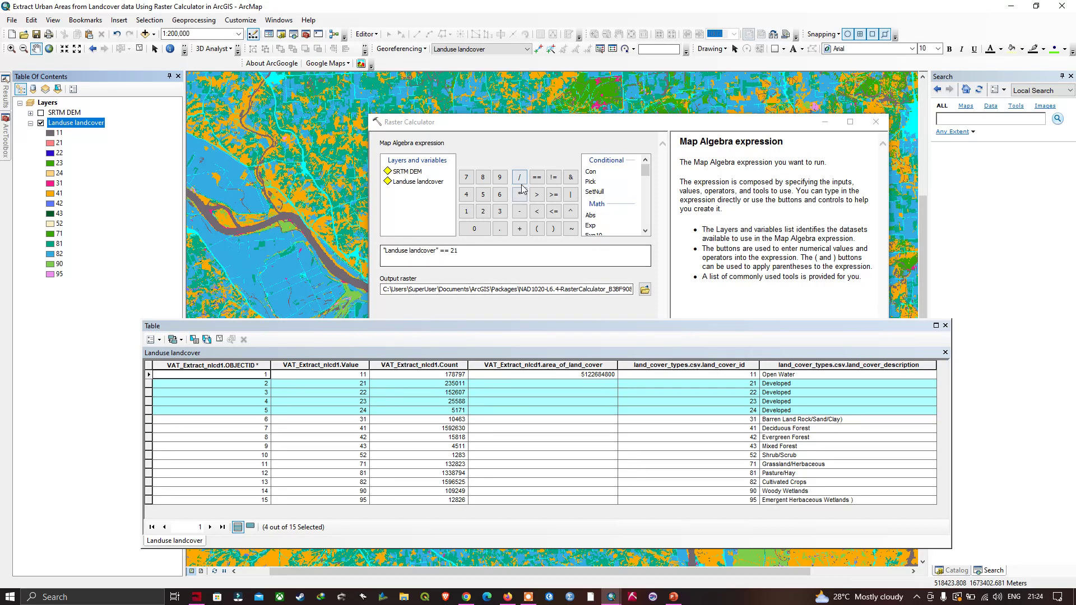
pyautogui.click(515, 129)
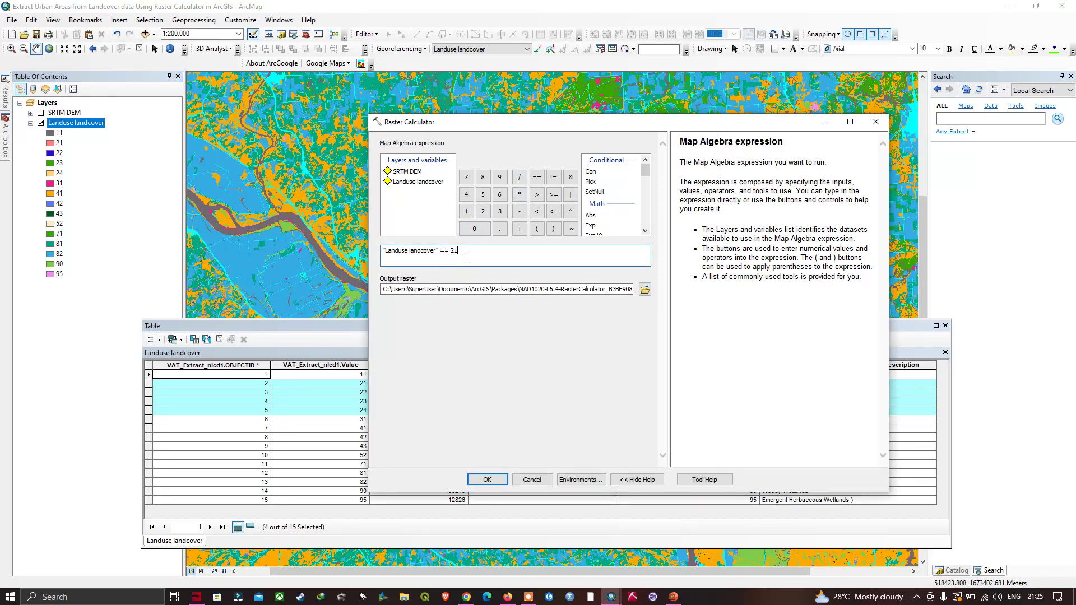
pyautogui.click(571, 195)
pyautogui.click(553, 229)
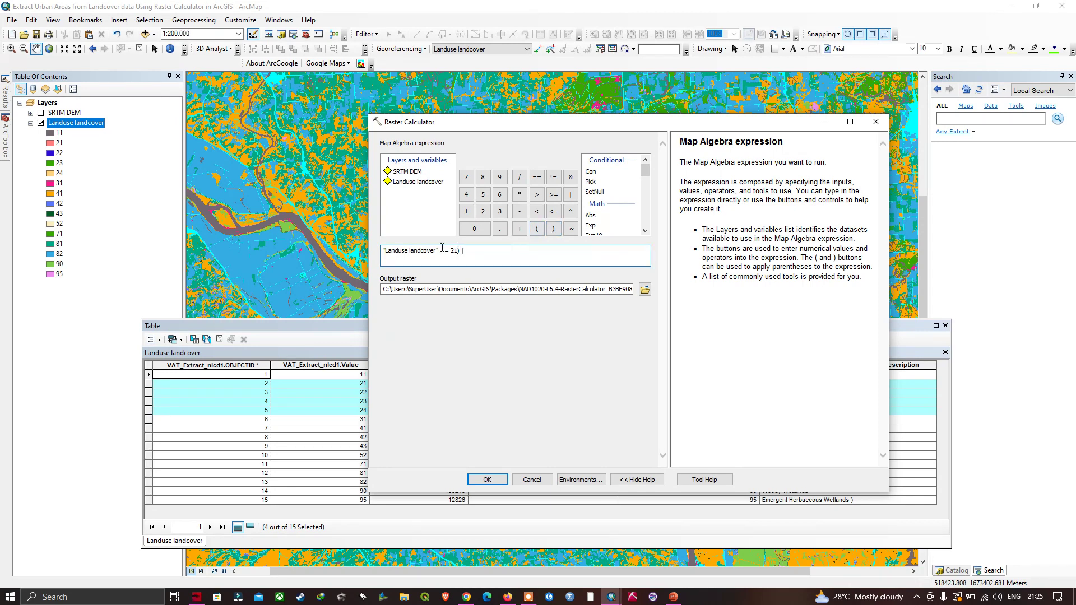
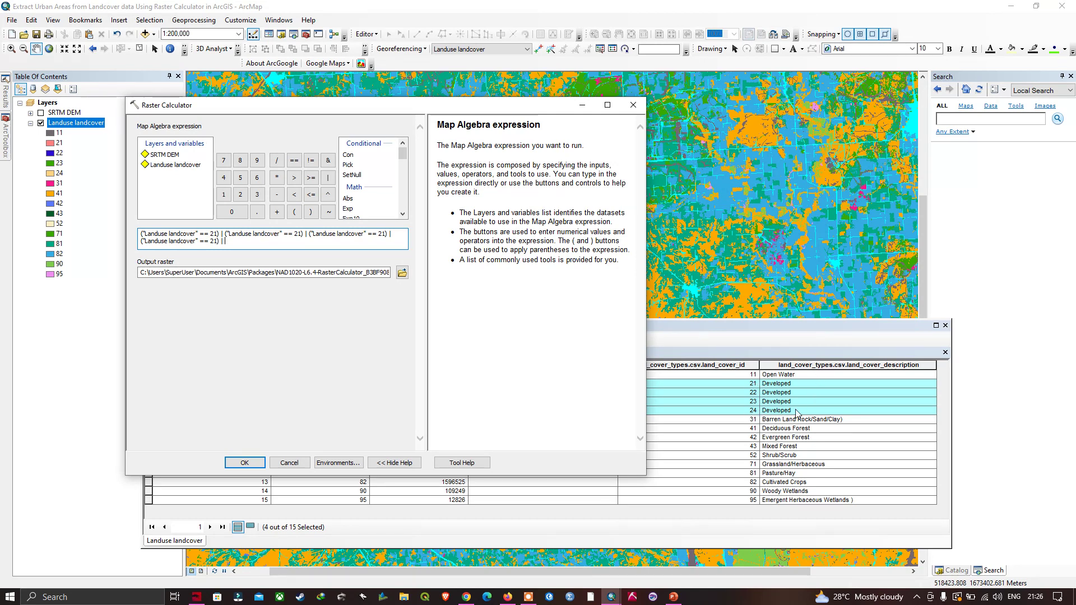
# Step: Change the land cover codes in the second, third and fourth conditions of the expression to 22, 23 and 24
pyautogui.click(302, 237)
pyautogui.press('BackSpace')
pyautogui.write('2')
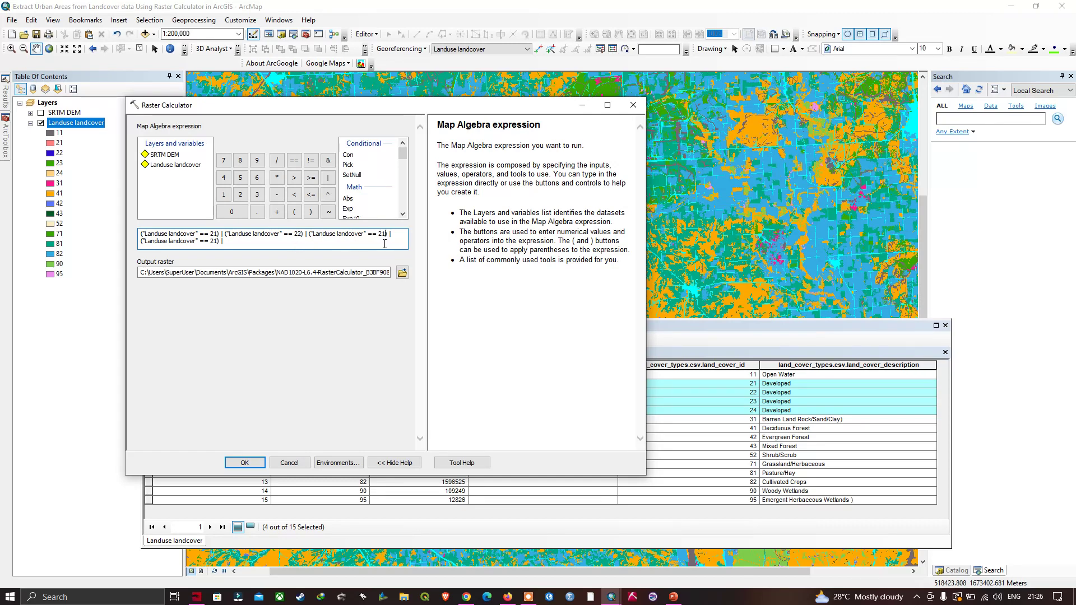
pyautogui.press('BackSpace')
pyautogui.write('3')
pyautogui.press('BackSpace')
# Step: Review the OR operators between the four conditions and remove the surplus one at the end of the expression
pyautogui.moveTo(225, 241); pyautogui.dragTo(139, 232)
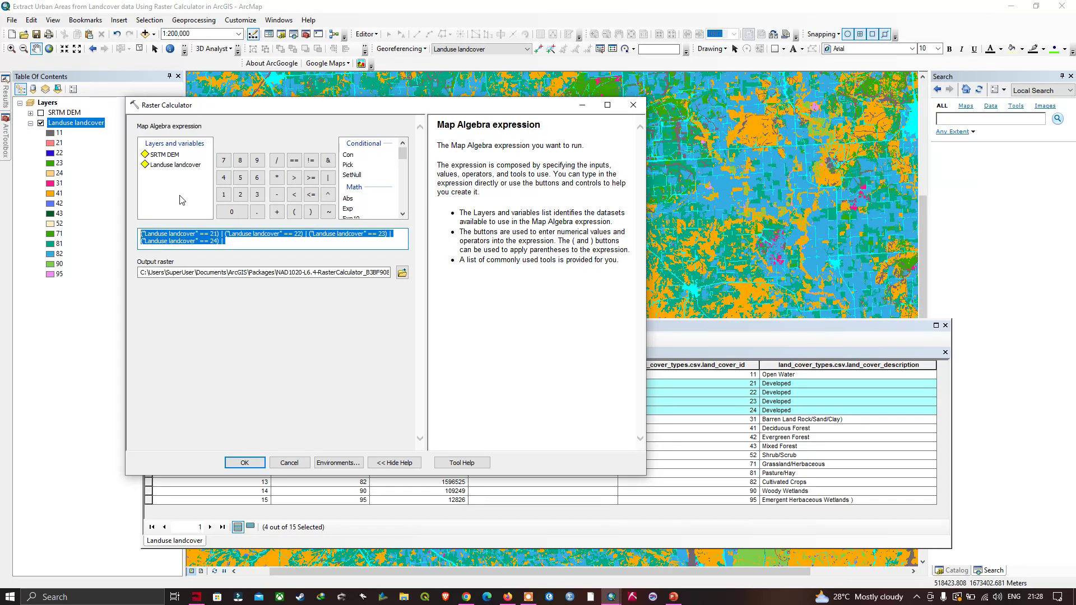
pyautogui.click(224, 234)
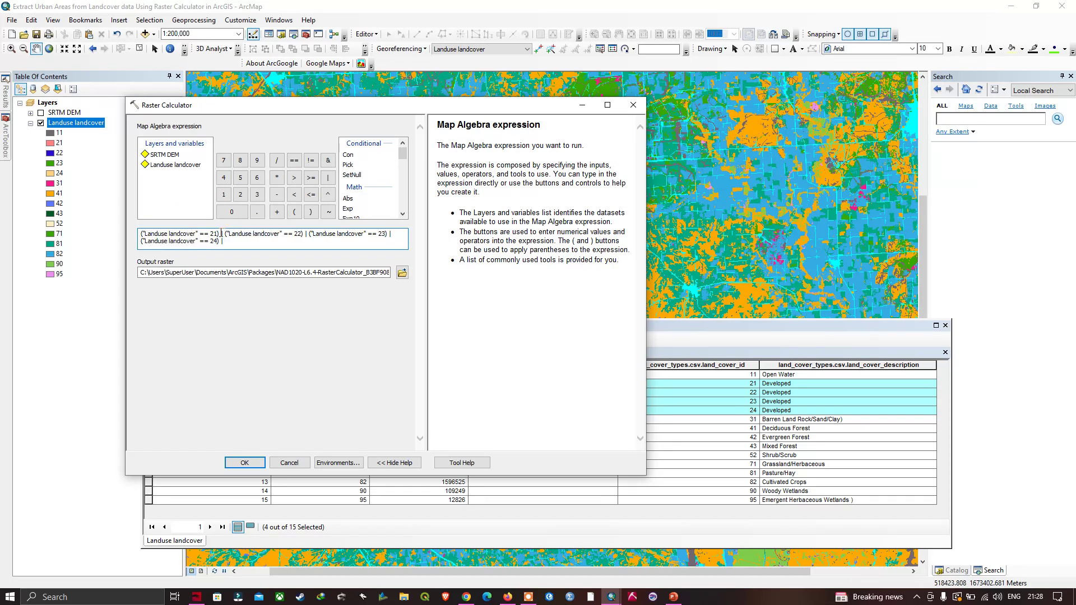
pyautogui.doubleClick(306, 233)
pyautogui.doubleClick(390, 234)
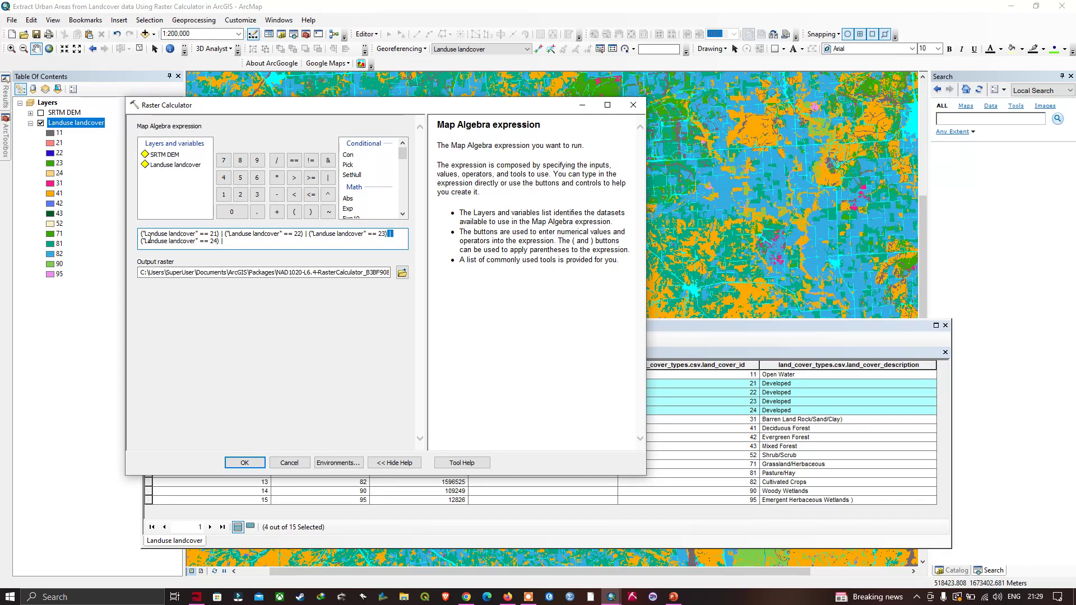
pyautogui.click(227, 242)
pyautogui.press('BackSpace')
pyautogui.press('BackSpace')
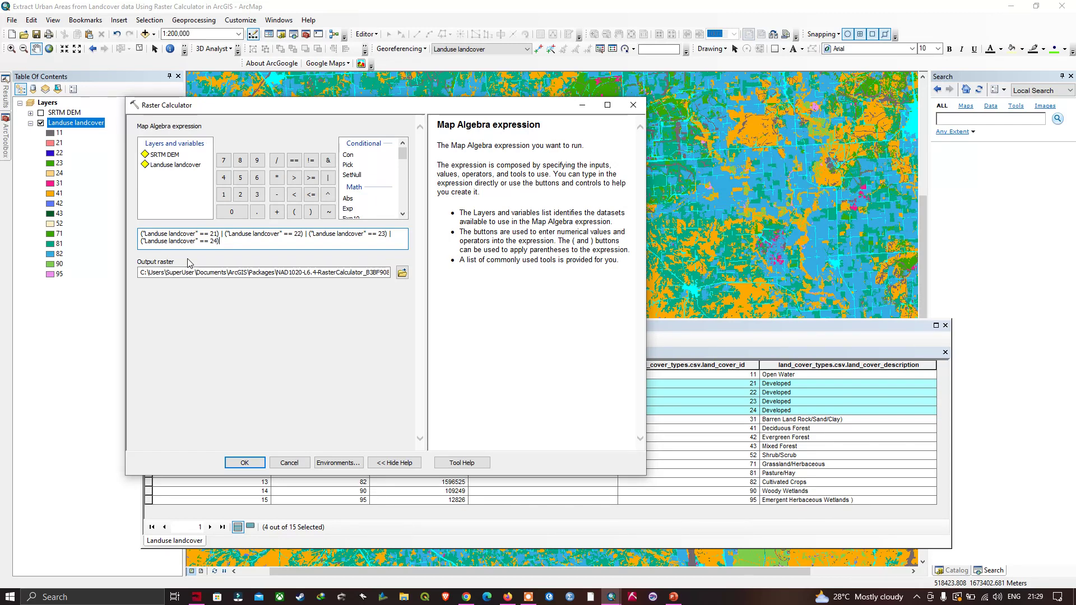
# Step: Set the output raster to Urban_areas.tif in the Scrap folder, run the Raster Calculator and close the attribute table
pyautogui.click(401, 272)
pyautogui.write('Urban_areas.tif')
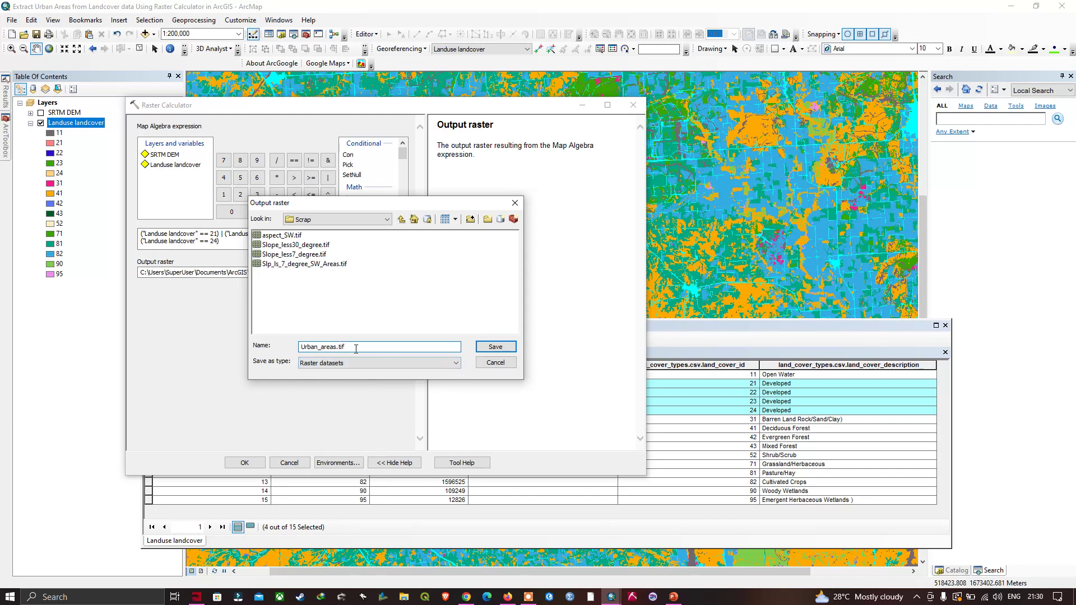
pyautogui.click(504, 346)
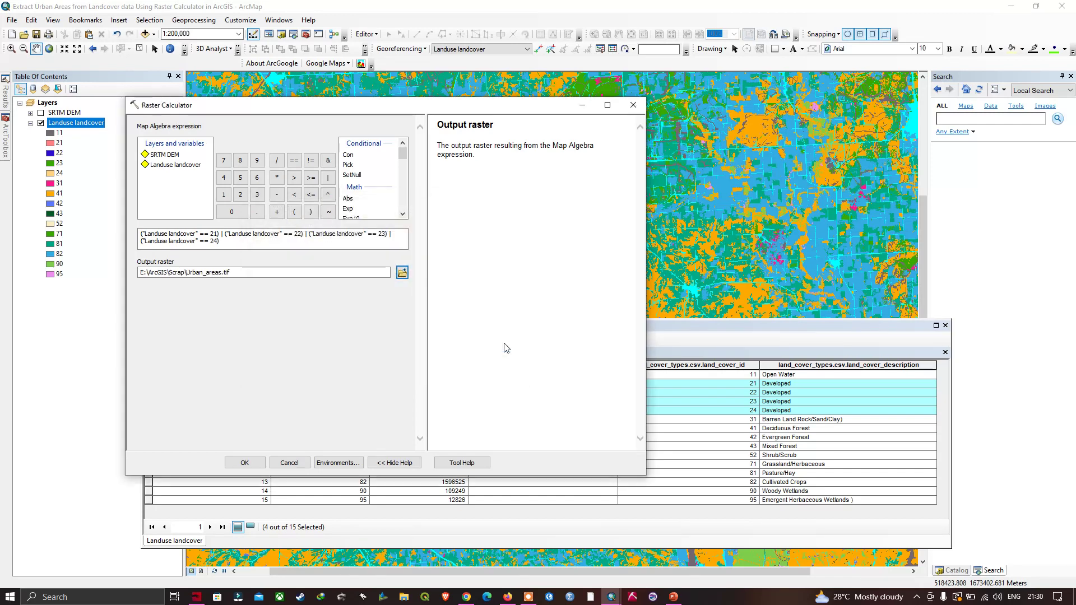
pyautogui.click(244, 462)
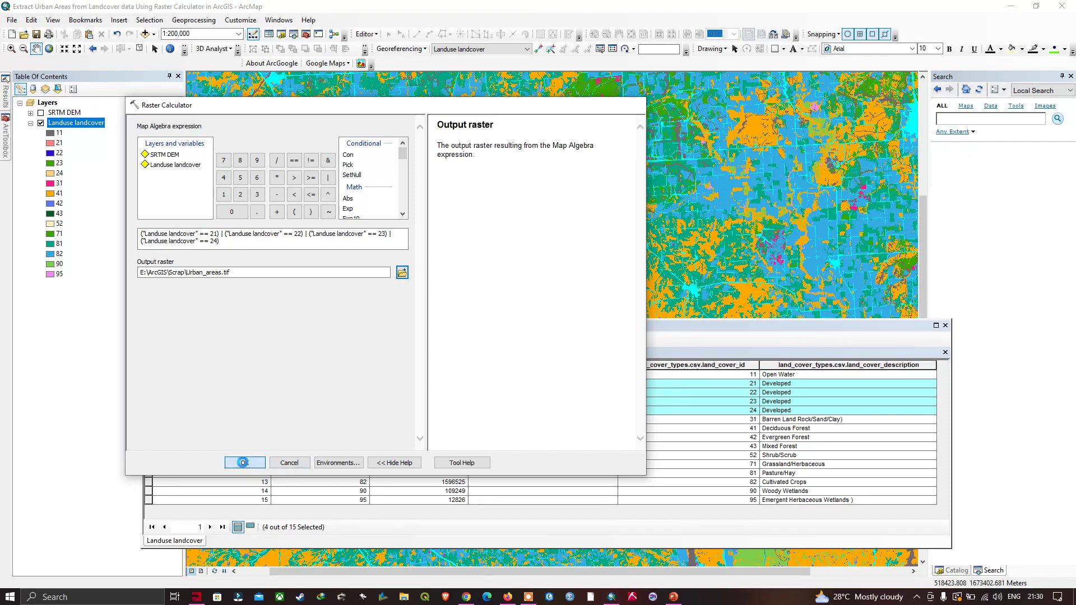
pyautogui.click(945, 325)
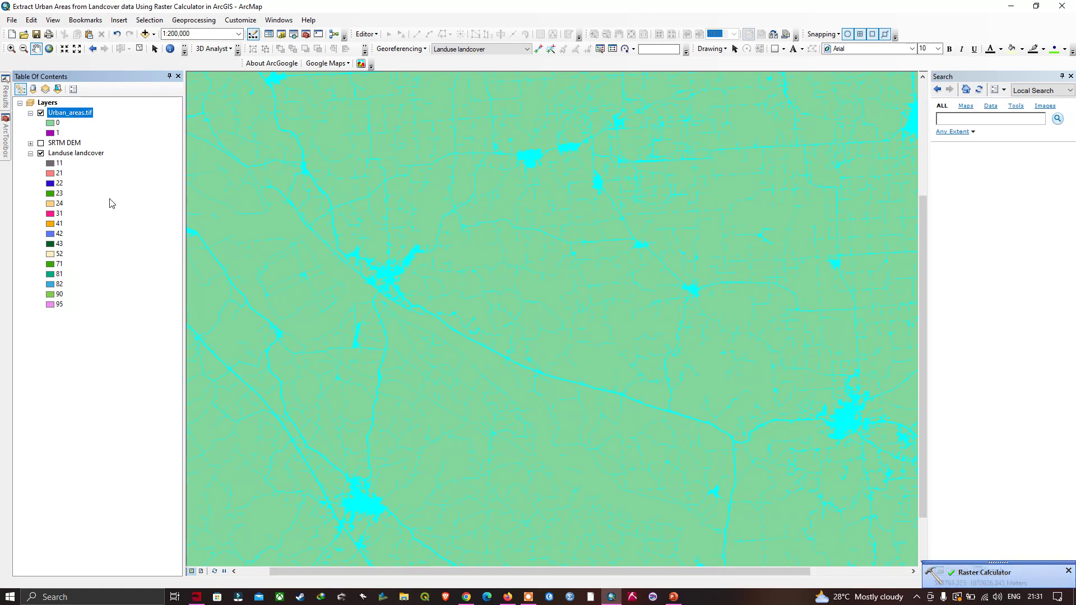
# Step: Compare the Urban_areas.tif layer with the land cover beneath by switching its visibility off and on
pyautogui.moveTo(492, 261); pyautogui.dragTo(545, 262)
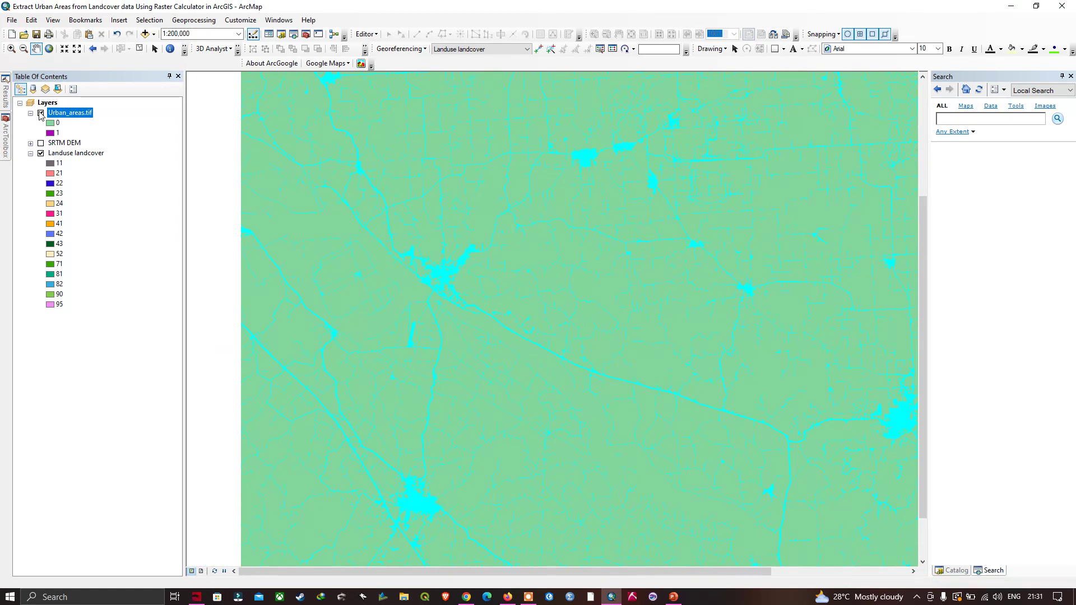
pyautogui.click(40, 113)
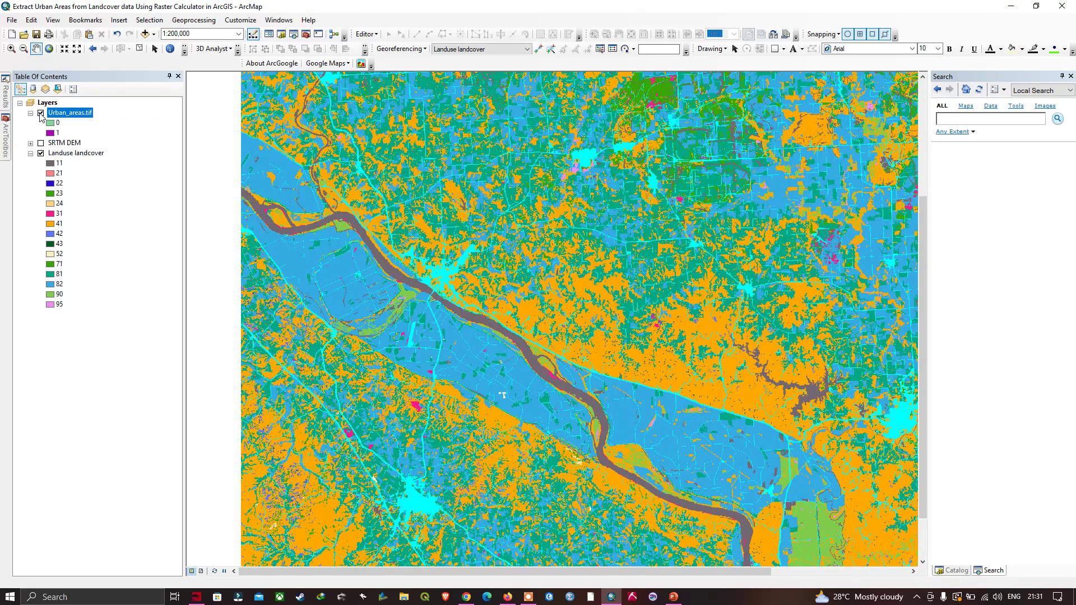
pyautogui.click(40, 114)
pyautogui.moveTo(768, 296); pyautogui.dragTo(740, 290)
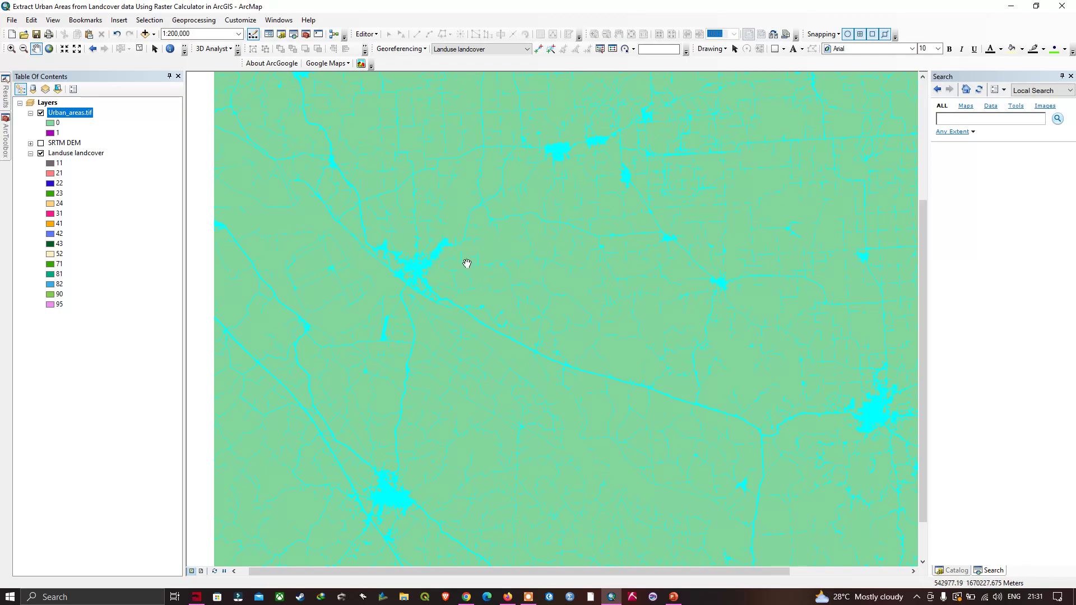
pyautogui.moveTo(467, 263); pyautogui.dragTo(474, 273)
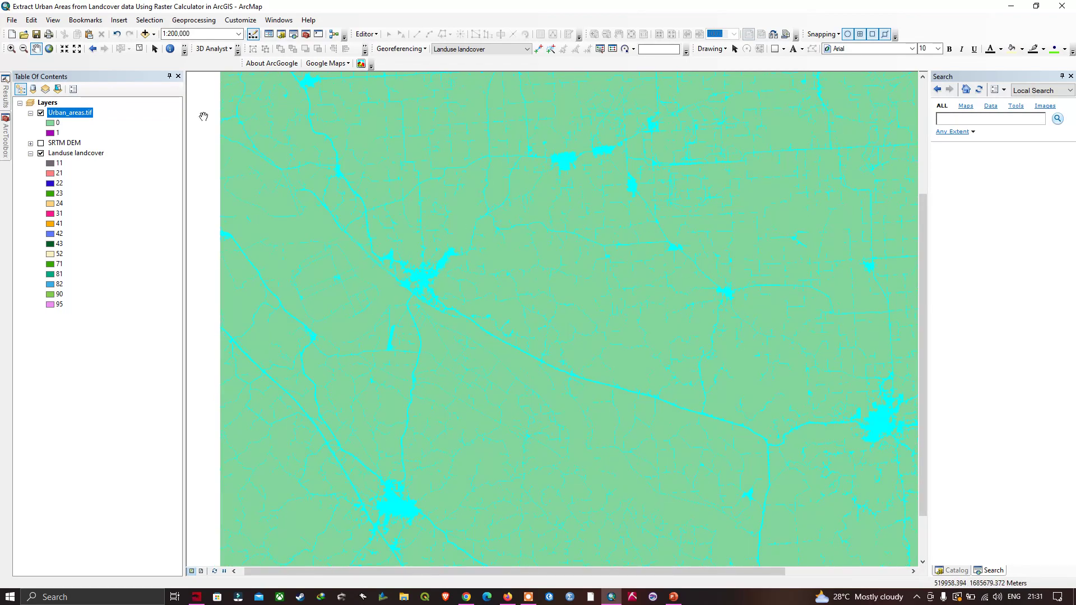
# Step: Set the 0 class of Urban_areas.tif to No Color and hide the Landuse landcover layer
pyautogui.rightClick(53, 124)
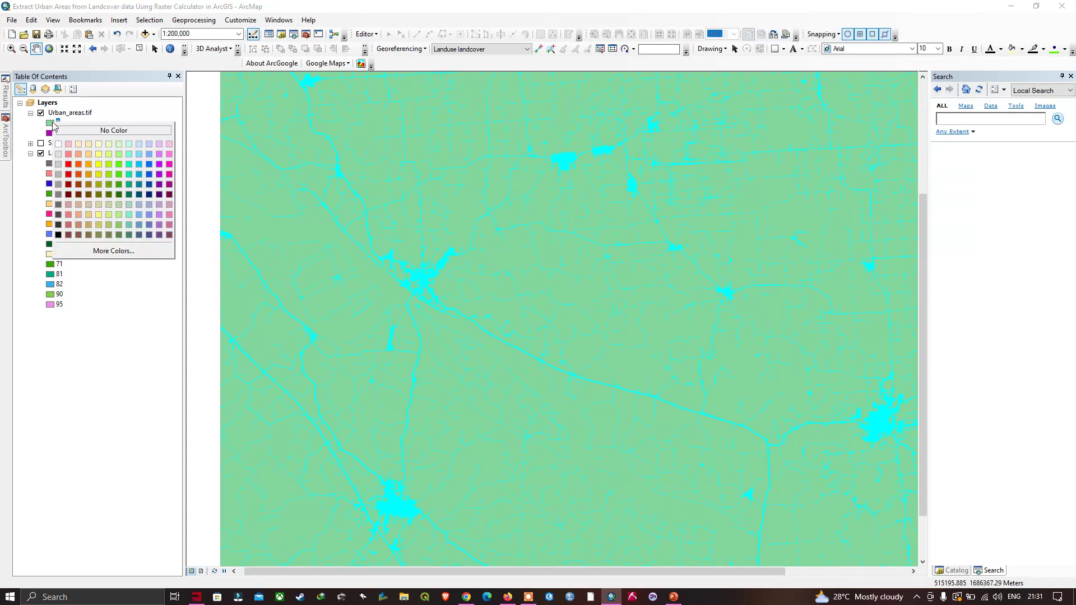
pyautogui.click(113, 132)
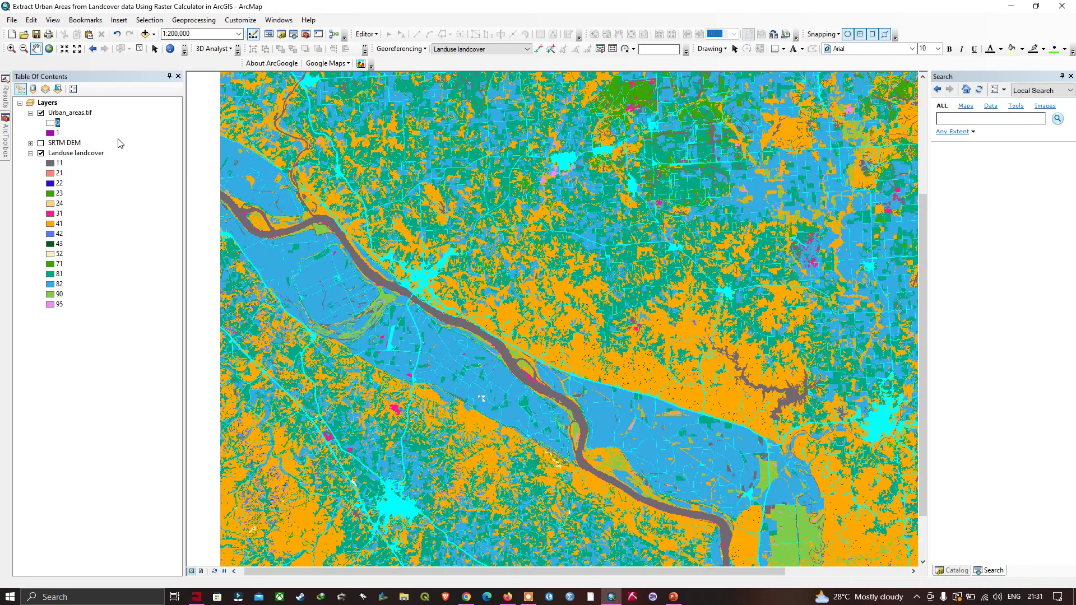
pyautogui.click(41, 153)
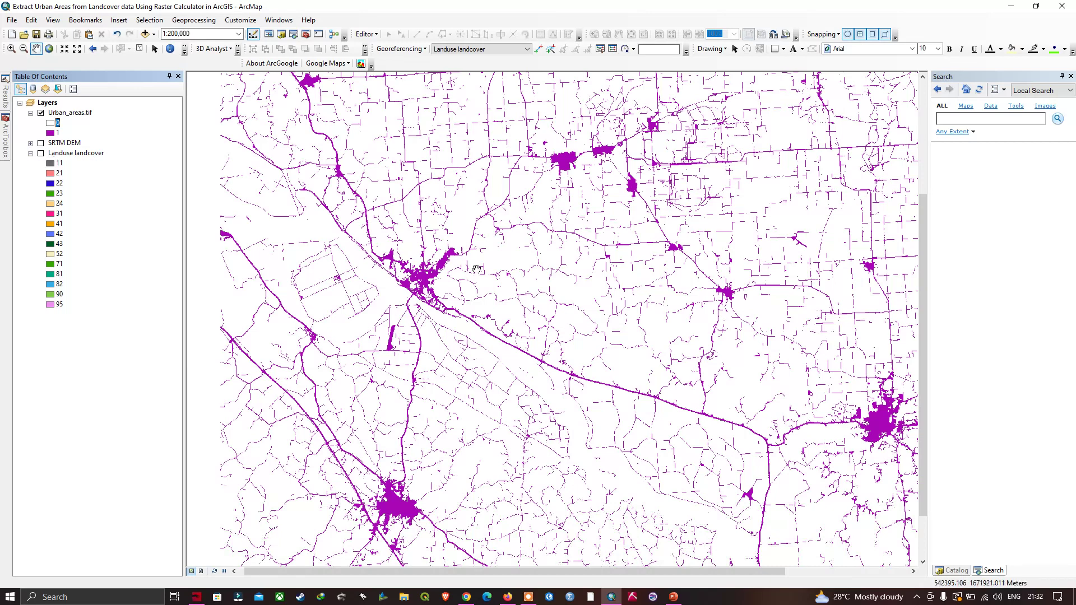
# Step: Examine the extracted urban areas and road network across the extent of the Urban_areas.tif layer
pyautogui.moveTo(662, 273)
pyautogui.mouseDown()
pyautogui.moveTo(629, 237)
pyautogui.moveTo(641, 224)
pyautogui.moveTo(654, 237)
pyautogui.moveTo(666, 220)
pyautogui.moveTo(675, 237)
pyautogui.moveTo(664, 281)
pyautogui.mouseUp()
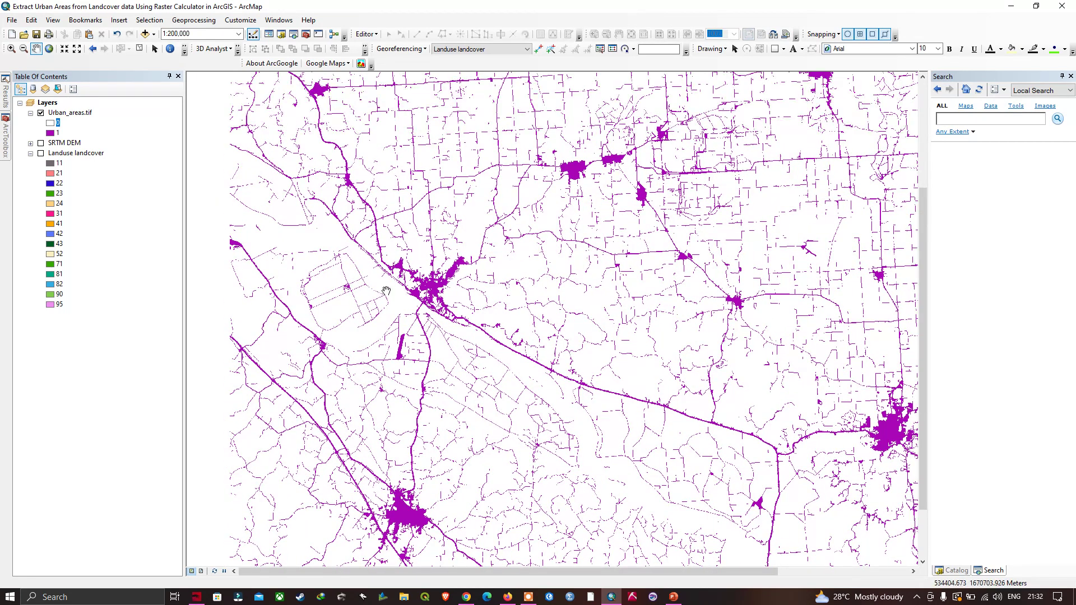
pyautogui.moveTo(495, 307); pyautogui.dragTo(493, 267)
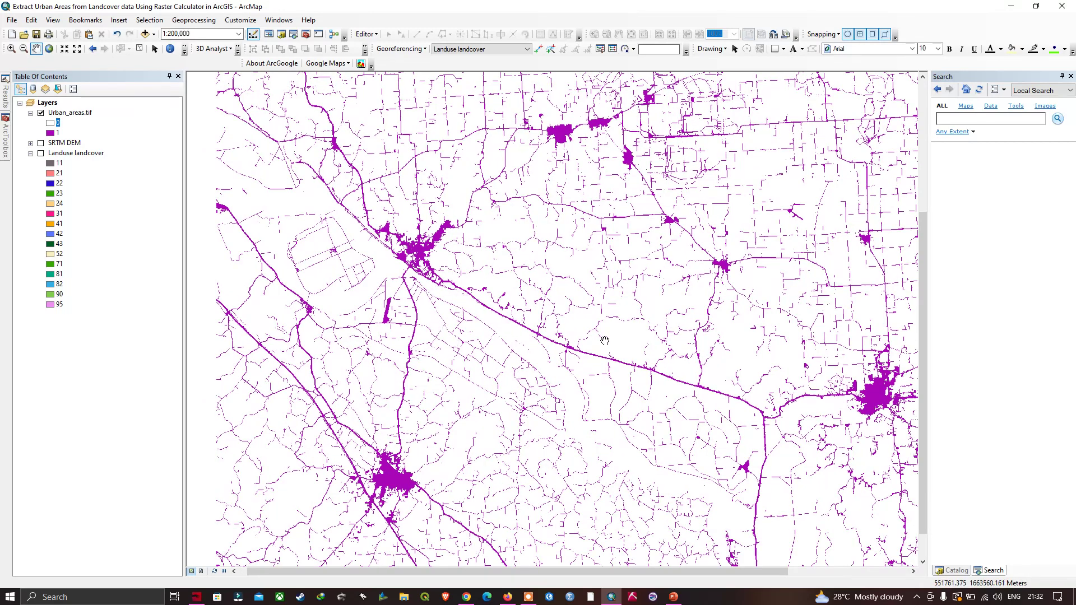
pyautogui.moveTo(772, 450); pyautogui.dragTo(753, 443)
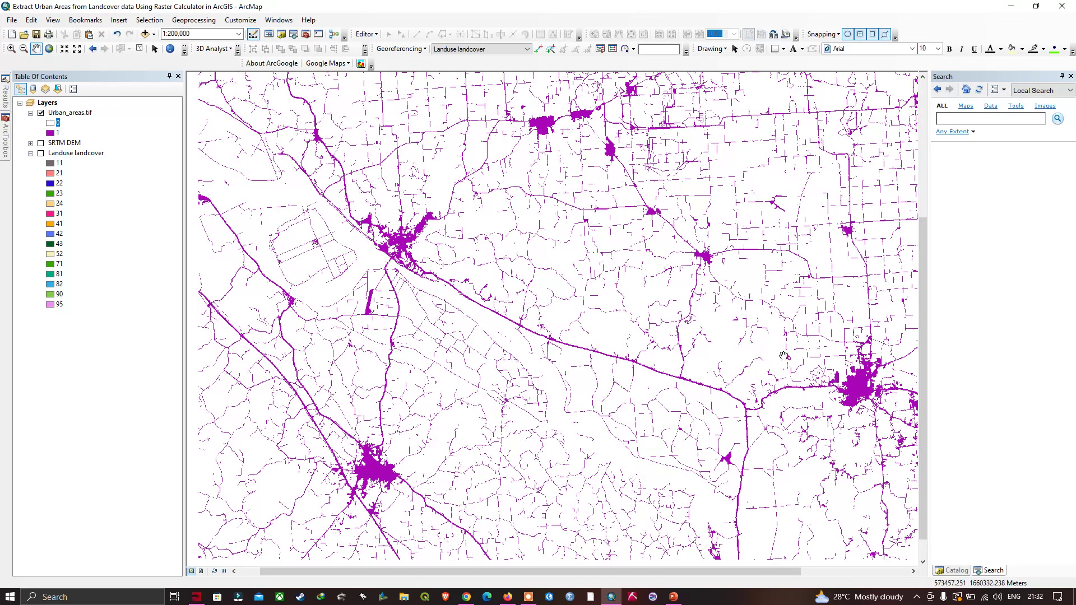
pyautogui.moveTo(550, 283); pyautogui.dragTo(558, 203)
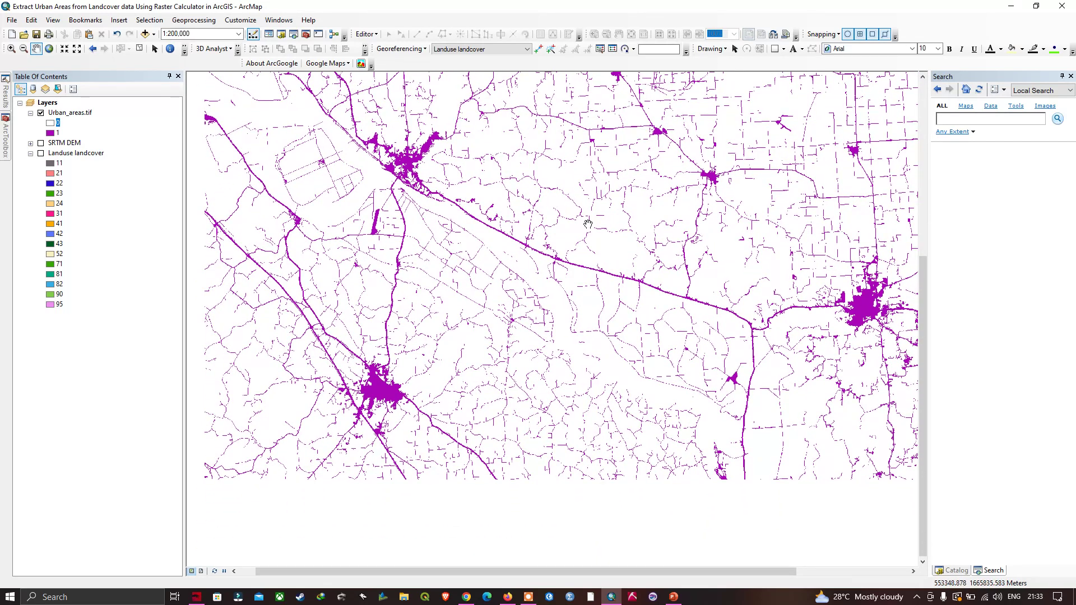
pyautogui.moveTo(622, 180); pyautogui.dragTo(618, 229)
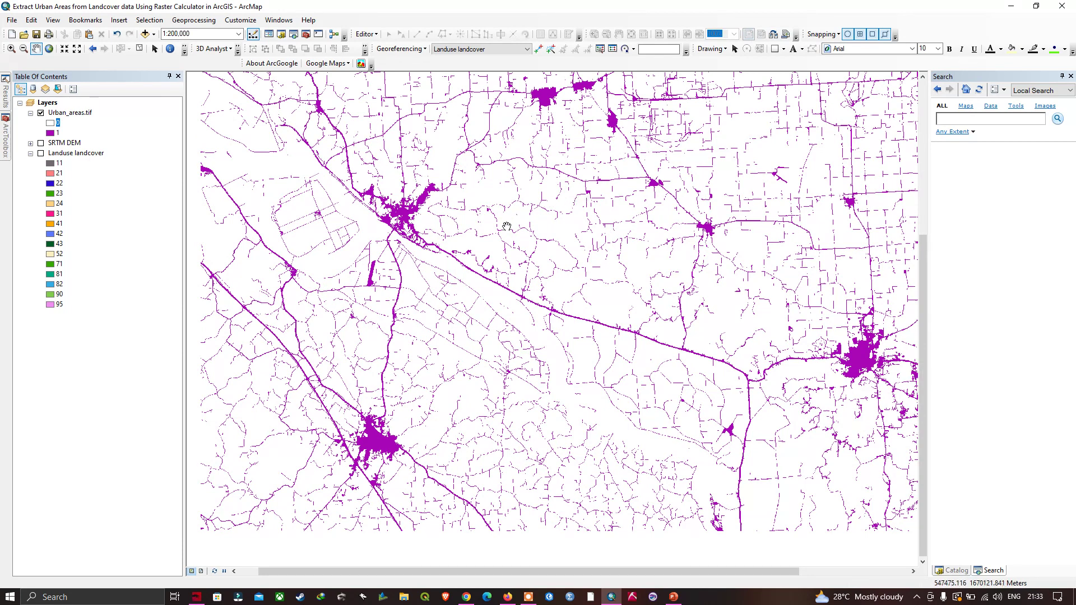
pyautogui.moveTo(481, 191); pyautogui.dragTo(512, 225)
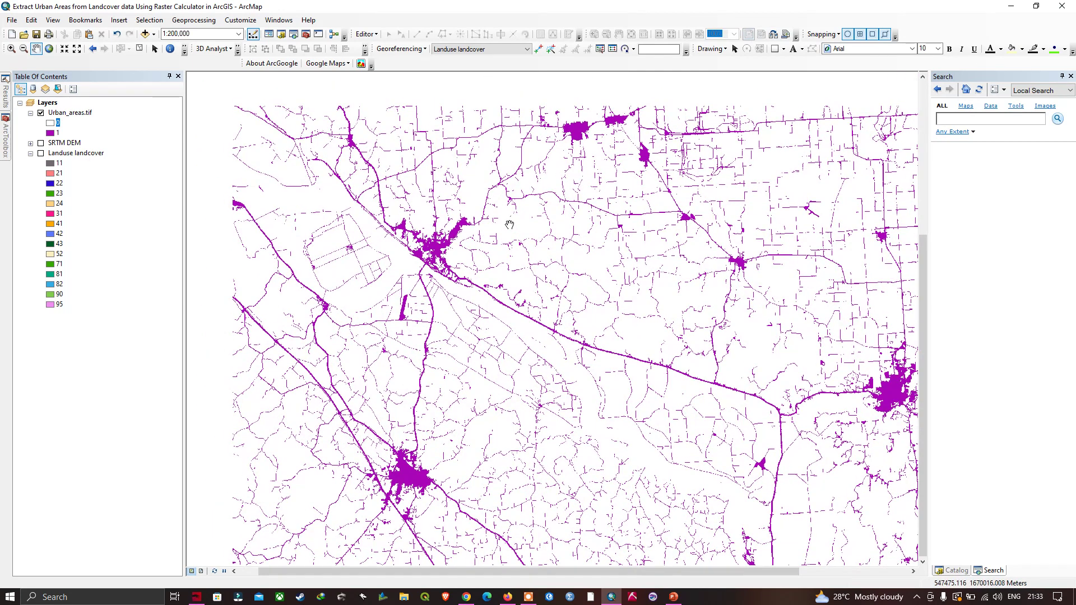
pyautogui.moveTo(520, 151); pyautogui.dragTo(466, 198)
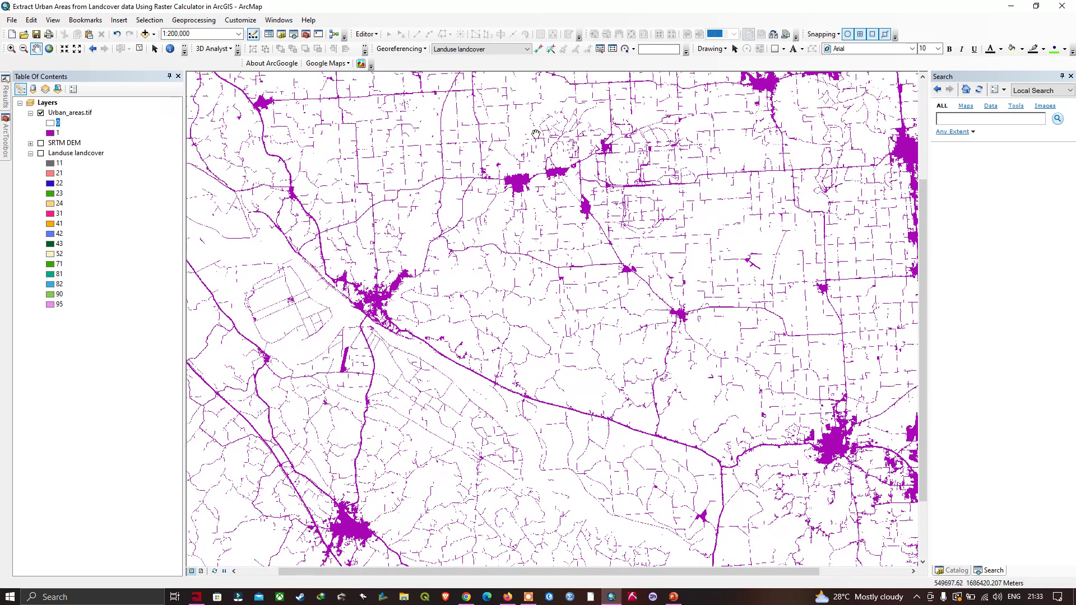